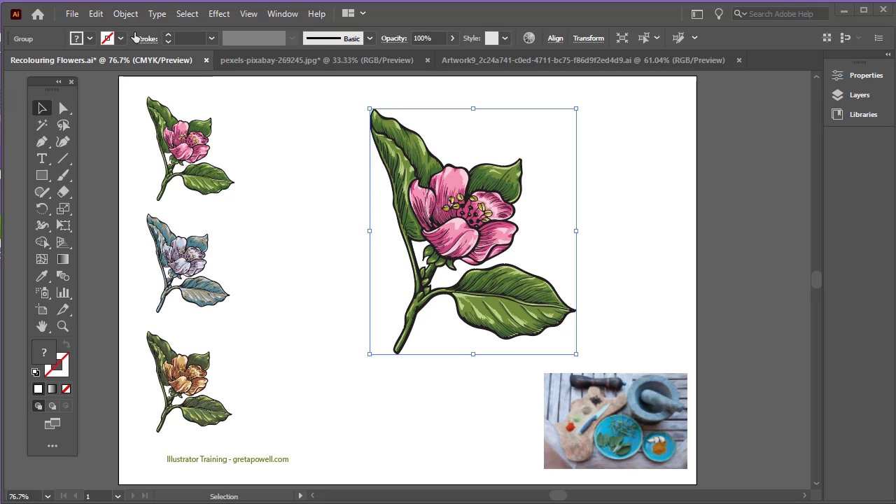
Open Recolor Artwork for the pink flower via Edit > Edit Colors, moving the panel right of the artwork
left_click(93, 14)
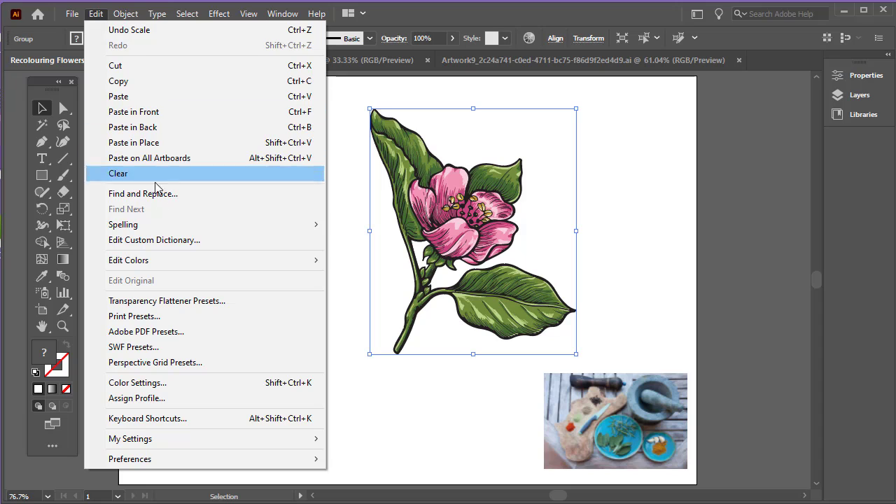
mouse_move(198, 262)
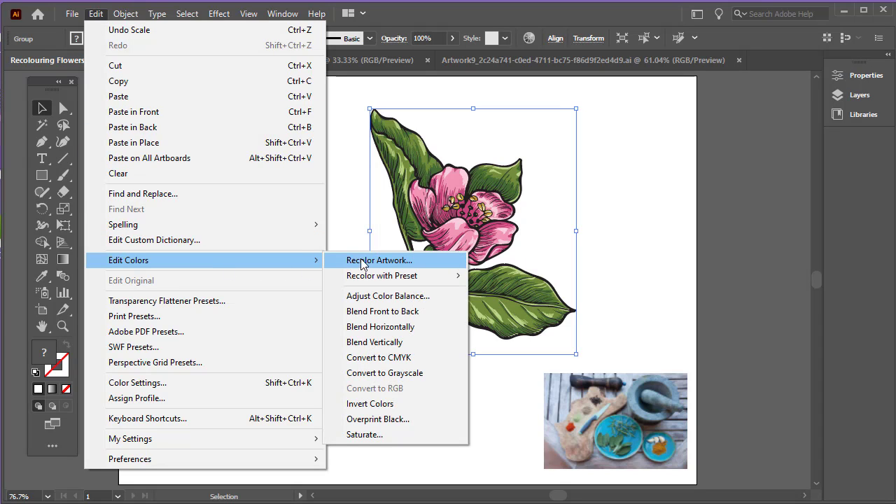
left_click(418, 261)
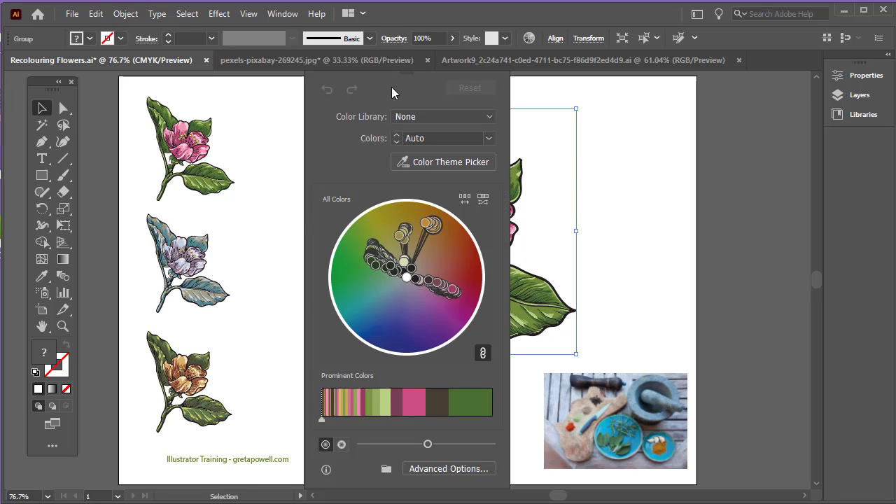
left_click_drag(381, 74, 736, 105)
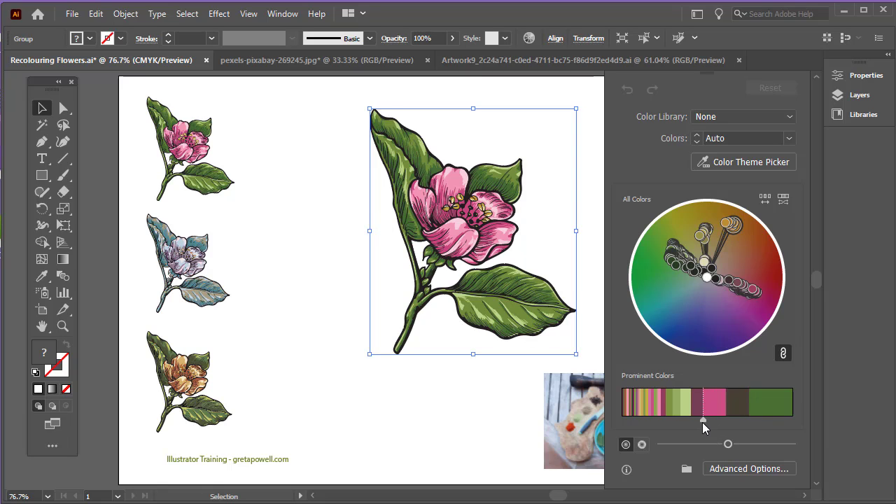
left_click(784, 355)
left_click_drag(726, 423, 777, 423)
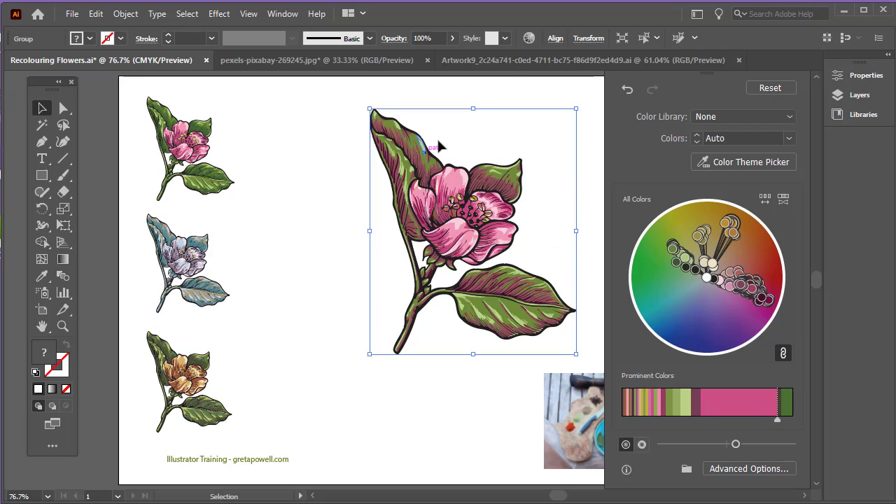
left_click(627, 89)
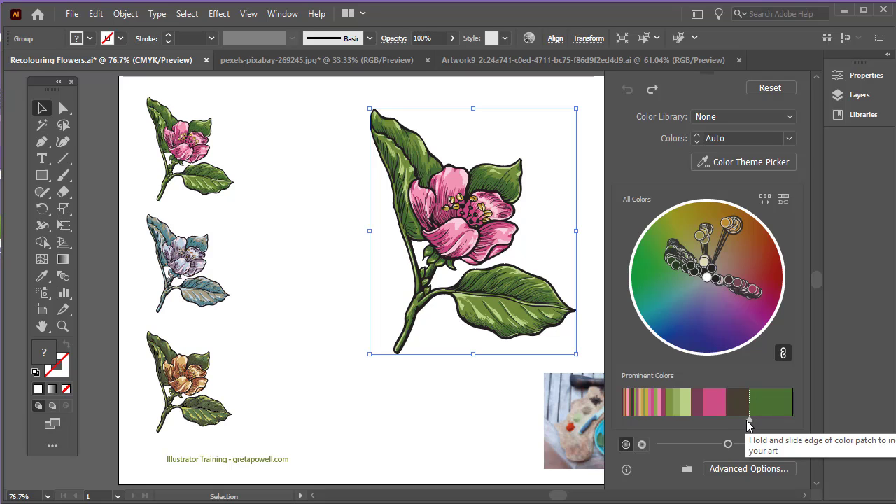
left_click_drag(750, 420, 785, 424)
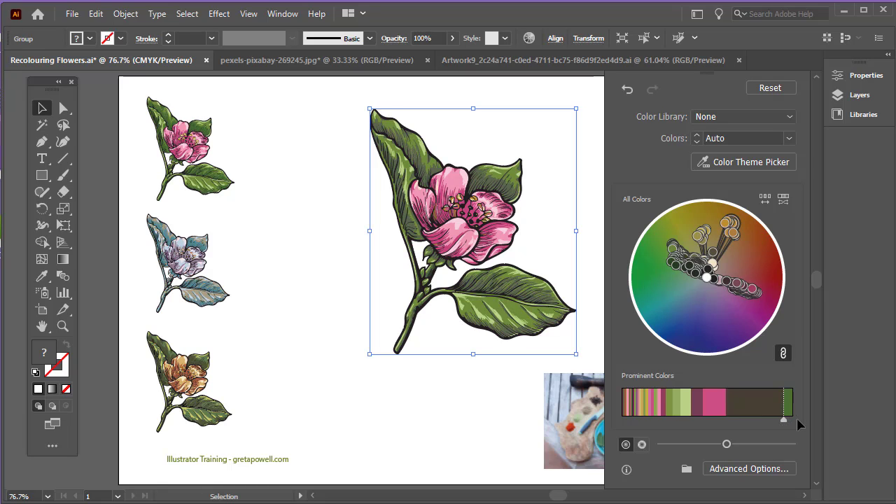
left_click_drag(785, 421, 750, 421)
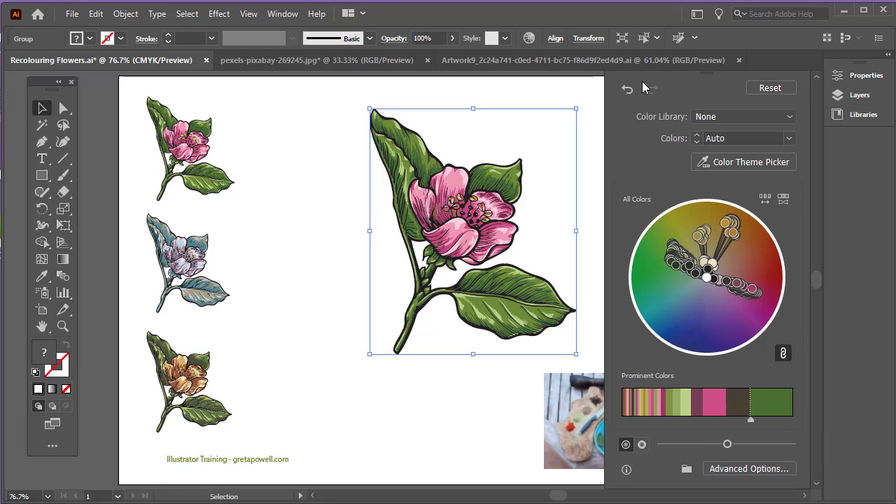
left_click(629, 90)
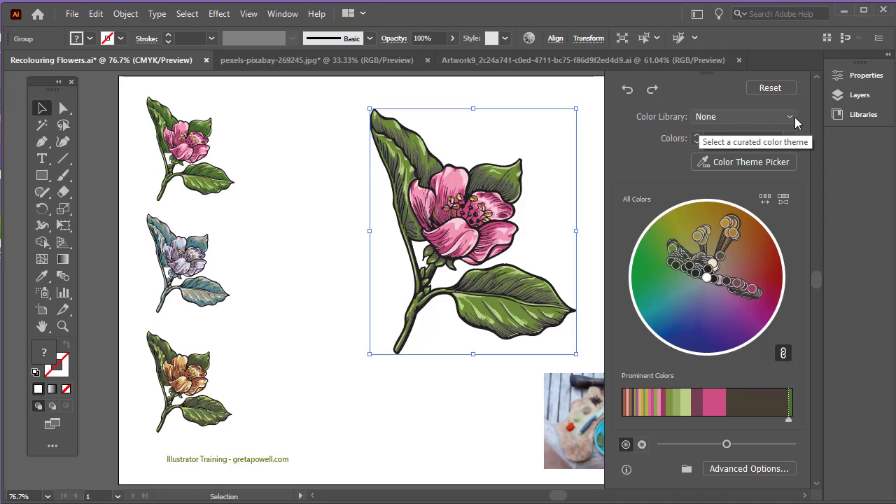
left_click(771, 88)
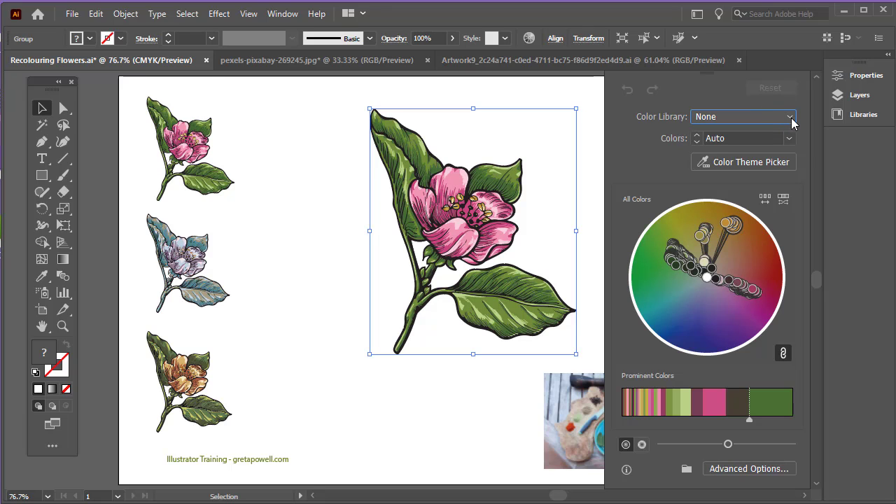
Apply the Art History > Baroque colour library to the flower, turning its petals peachy brown
left_click(792, 120)
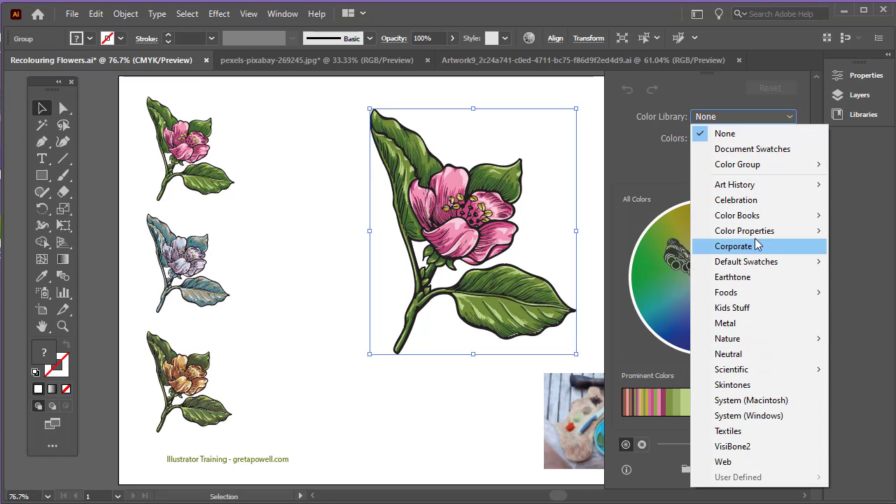
mouse_move(755, 215)
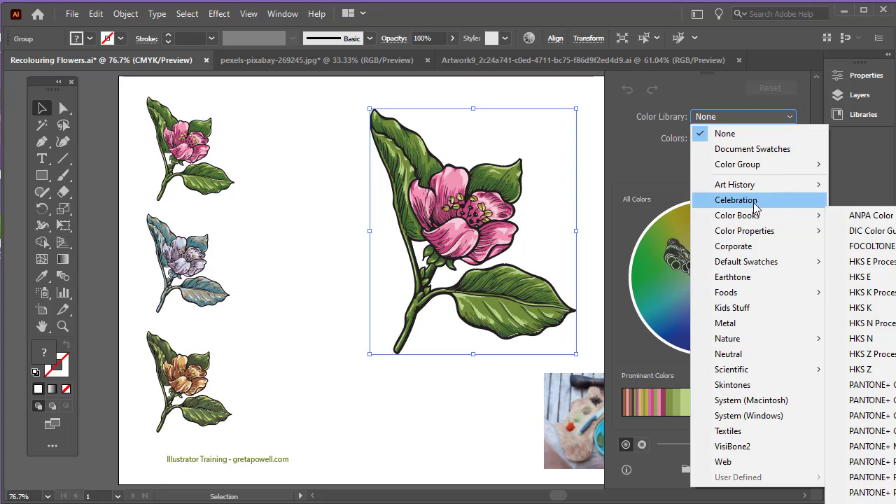
mouse_move(762, 190)
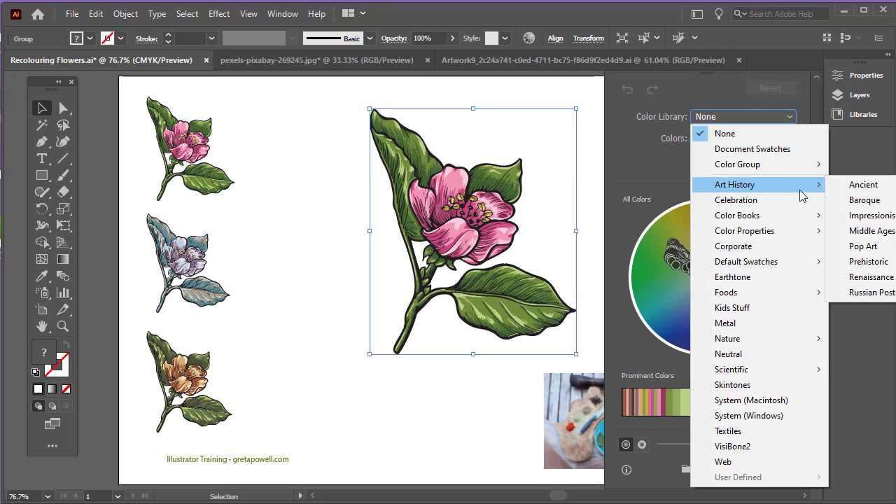
left_click(869, 202)
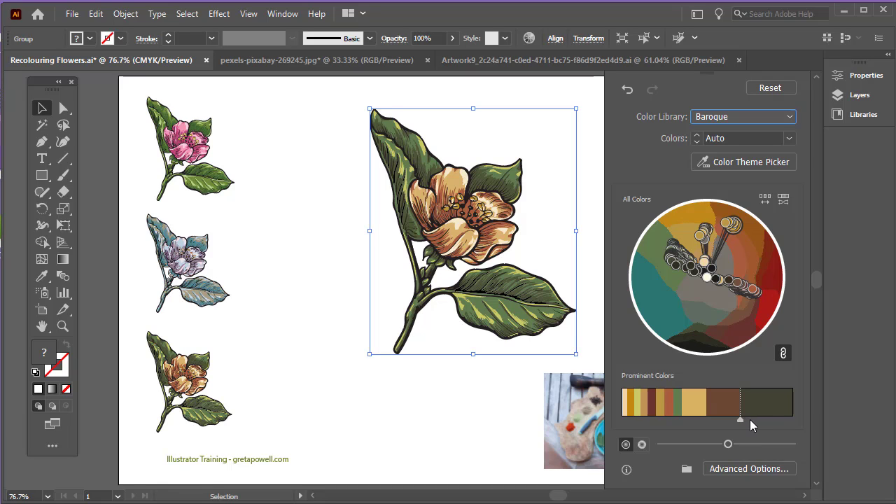
Unlink the harmony colours, give brown more share than dark olive, and shift dark colours toward green
left_click(784, 353)
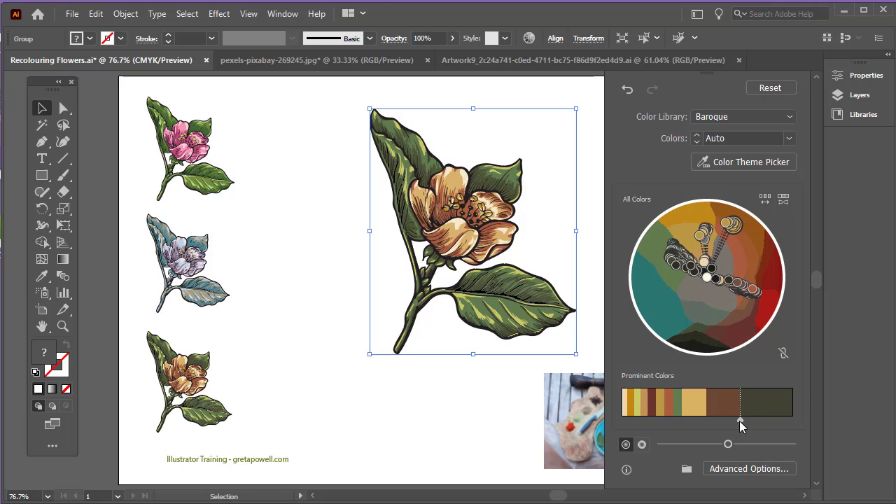
left_click_drag(742, 419, 763, 423)
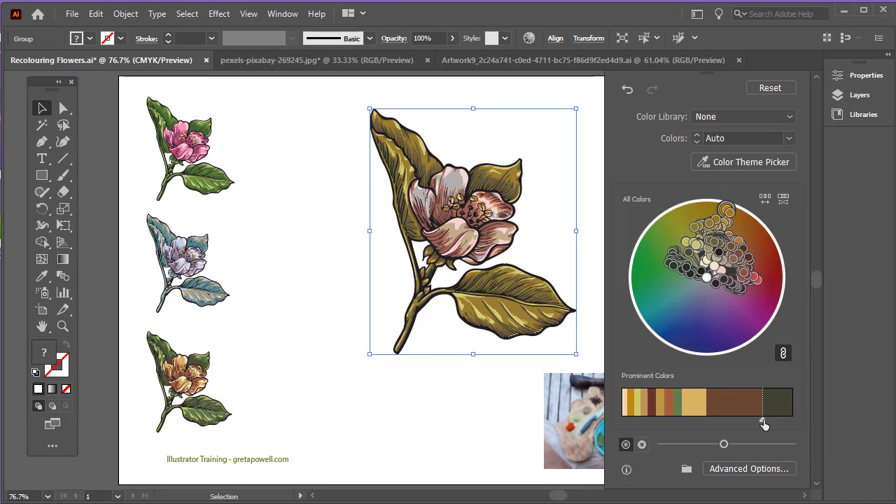
left_click_drag(763, 423, 735, 423)
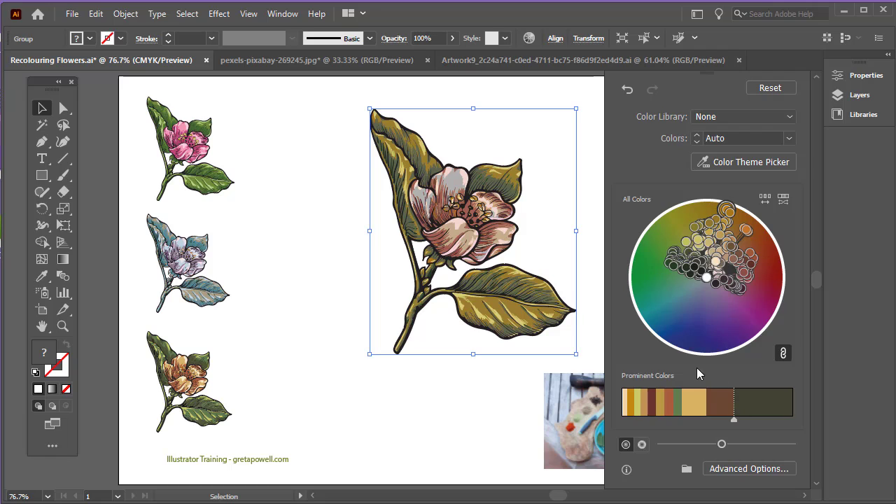
left_click(785, 355)
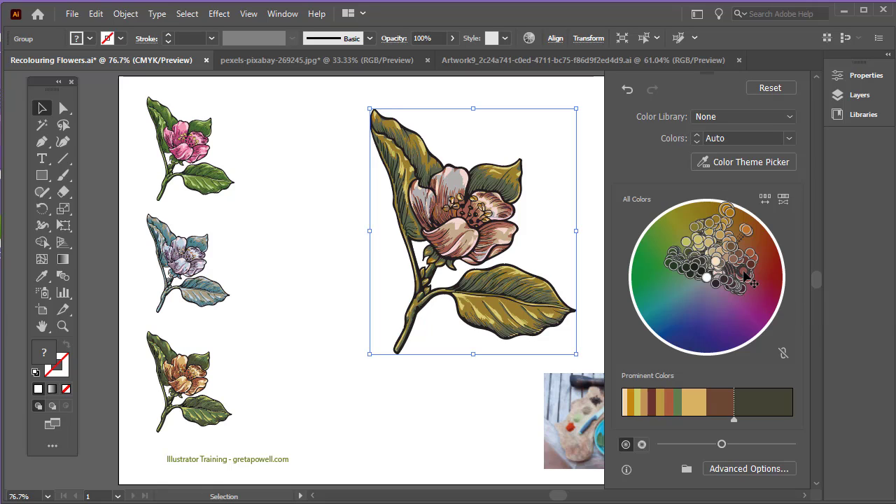
mouse_move(748, 278)
left_mouse_down()
mouse_move(761, 300)
mouse_move(735, 317)
mouse_move(682, 325)
left_mouse_up()
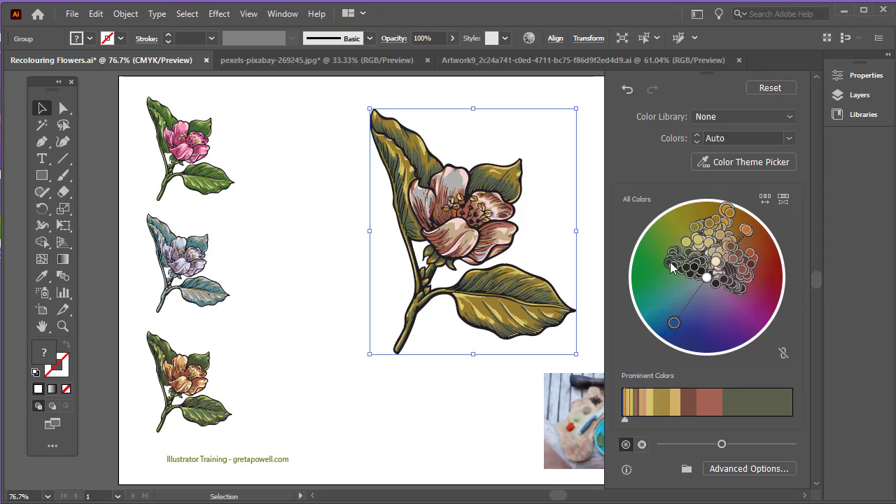
left_click_drag(673, 271, 651, 286)
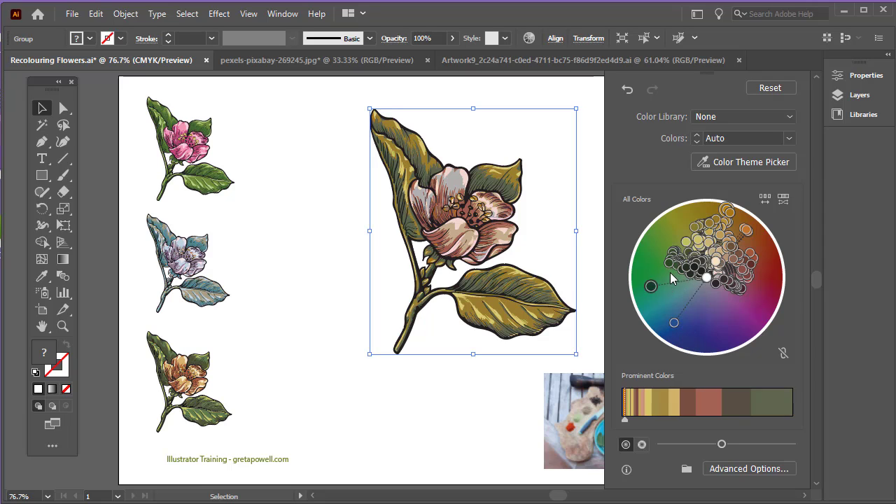
Adjust the Prominent Colors proportions, then lower the brightness for dark, muted brown tones
left_click_drag(624, 418, 679, 418)
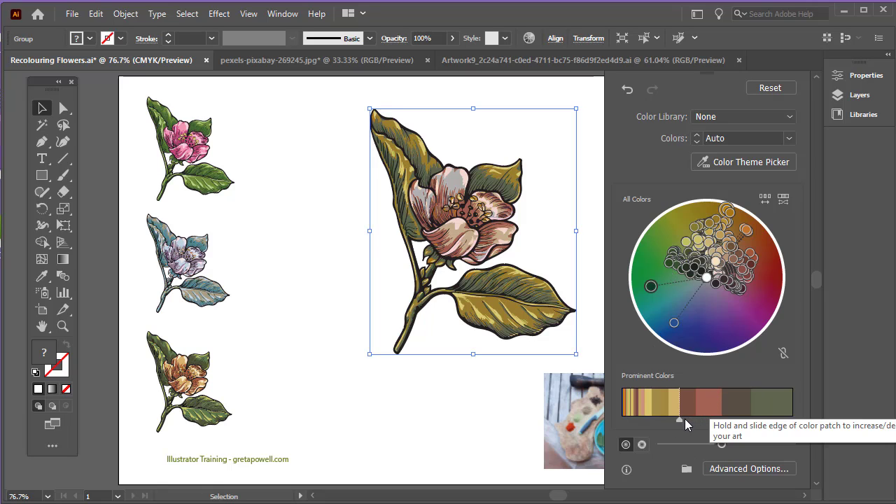
left_click_drag(680, 420, 661, 419)
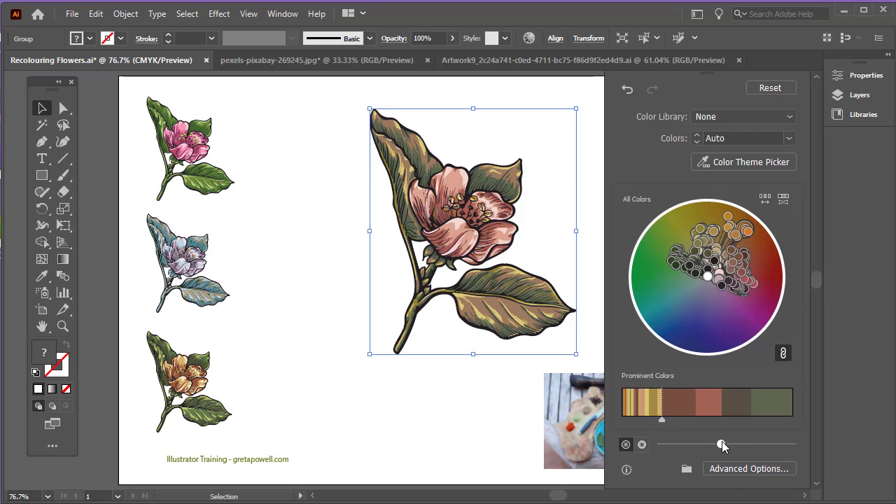
left_click_drag(744, 444, 766, 444)
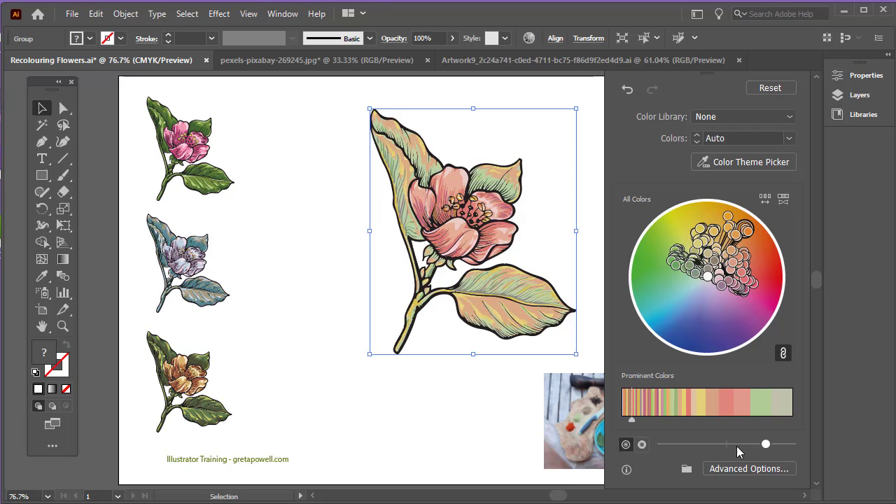
left_click(698, 444)
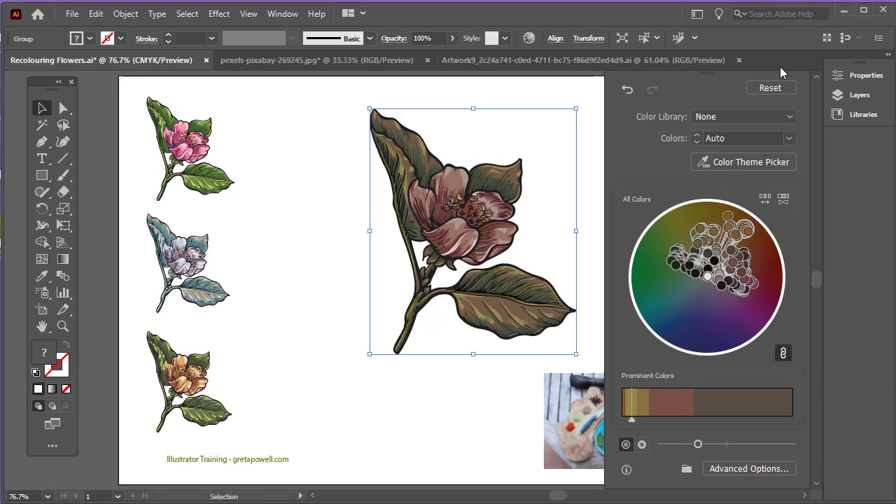
Reset the flower to its original pink and green and move the food photo below it
left_click(770, 89)
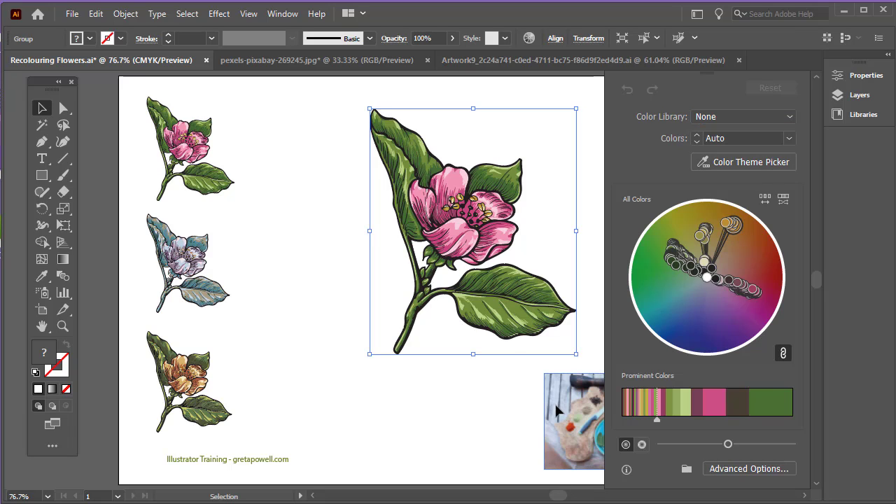
left_click_drag(555, 402, 402, 412)
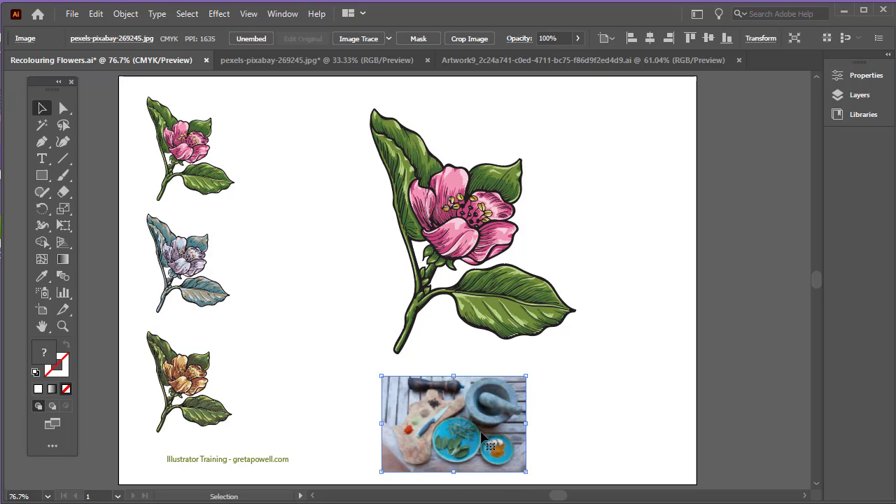
Select the flower group instead of the photo and reopen Edit > Edit Colors > Recolor Artwork
left_click(89, 15)
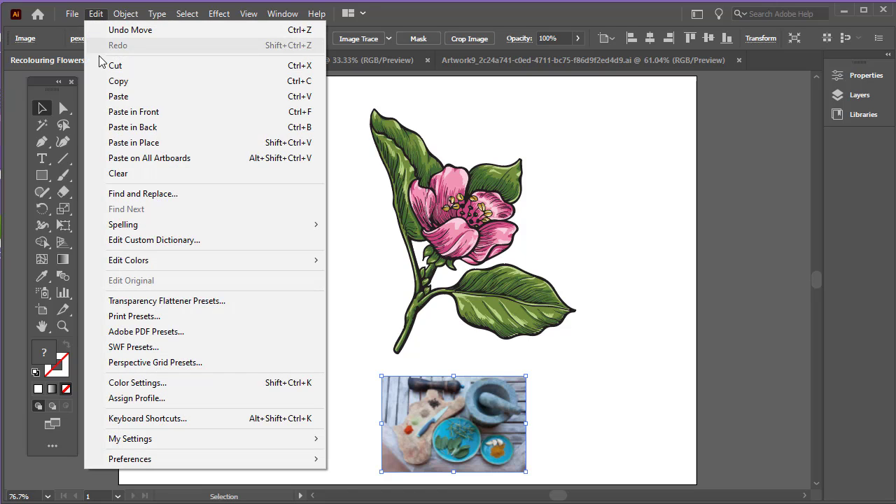
mouse_move(131, 264)
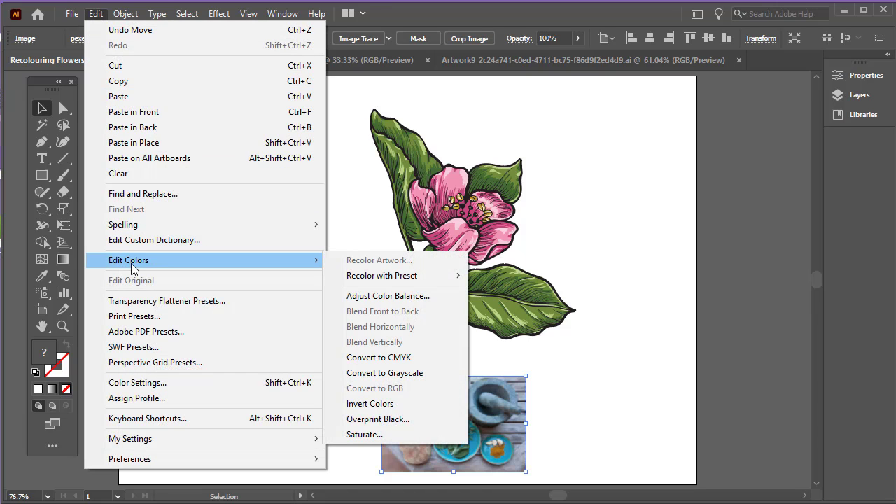
left_click(725, 197)
left_click(419, 224)
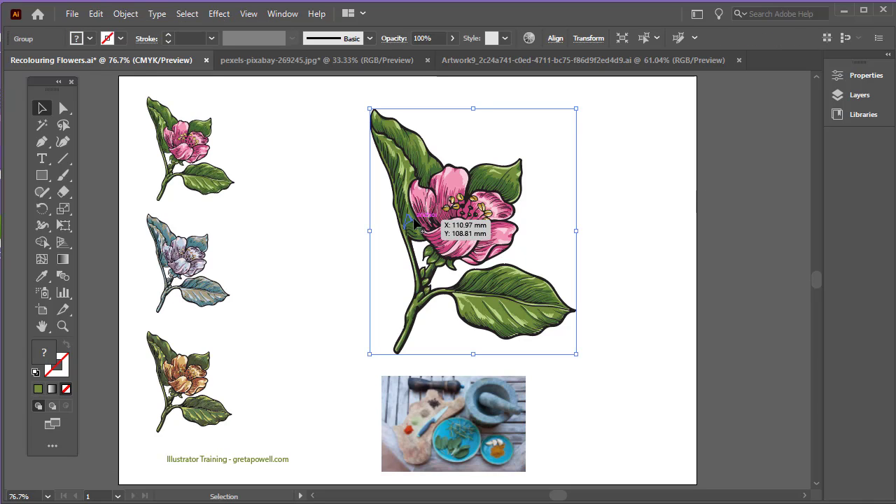
left_click(96, 14)
mouse_move(153, 264)
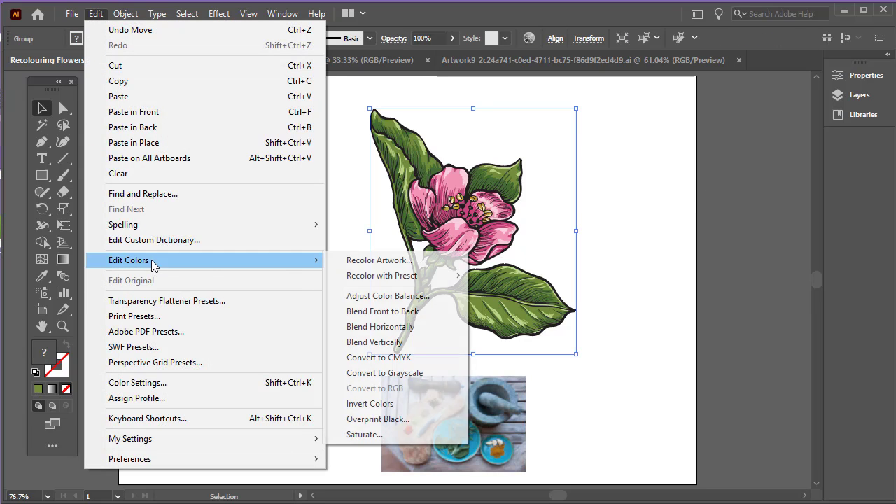
left_click(361, 262)
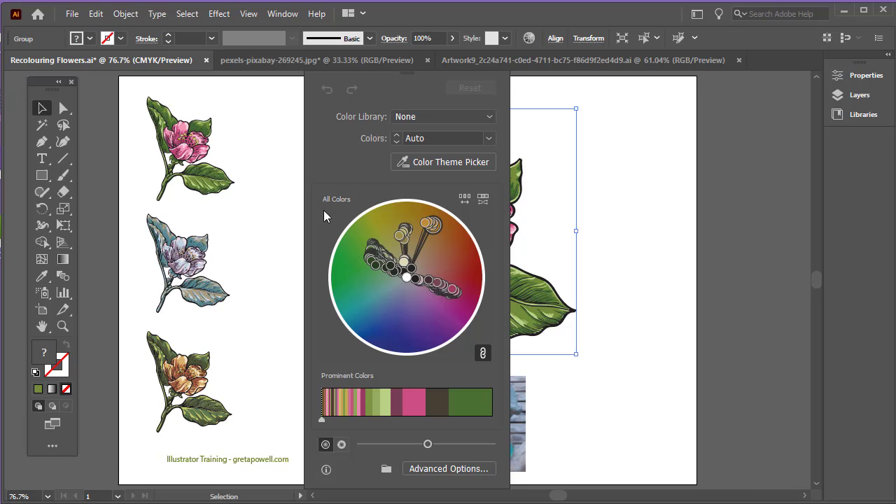
Recolour the flower from the photo's blue plate with Color Theme Picker, then reset it to pink and green
left_click_drag(380, 75, 651, 89)
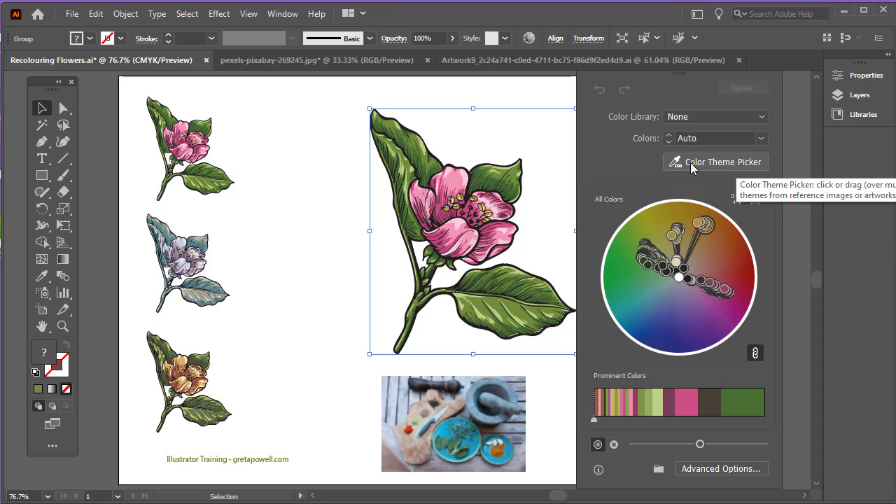
left_click(743, 161)
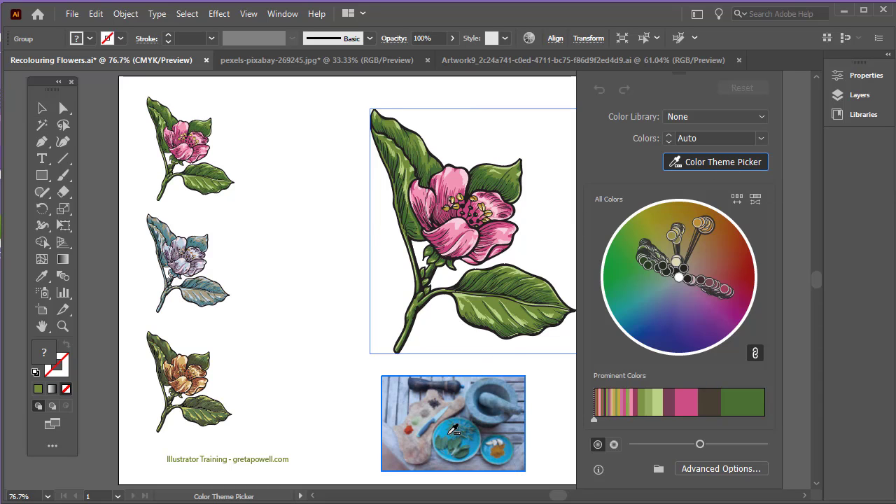
mouse_move(449, 426)
left_mouse_down()
mouse_move(478, 446)
mouse_move(434, 453)
mouse_move(437, 427)
mouse_move(461, 420)
left_mouse_up()
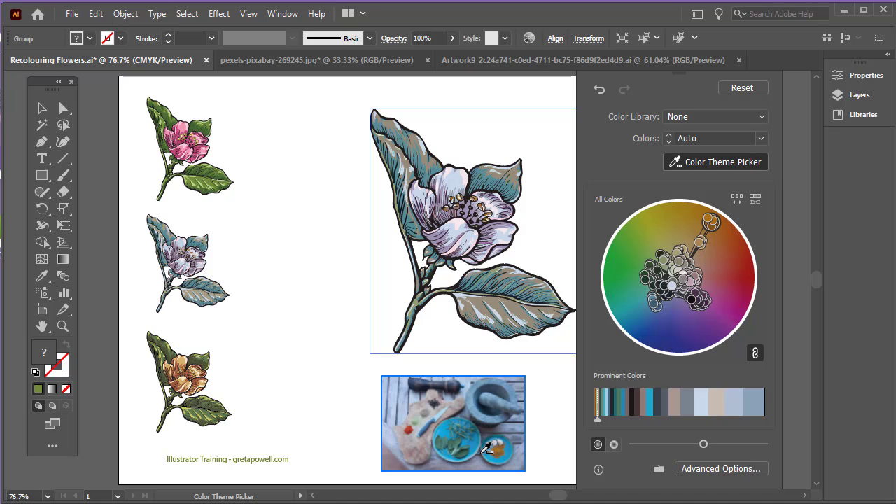
left_click(734, 88)
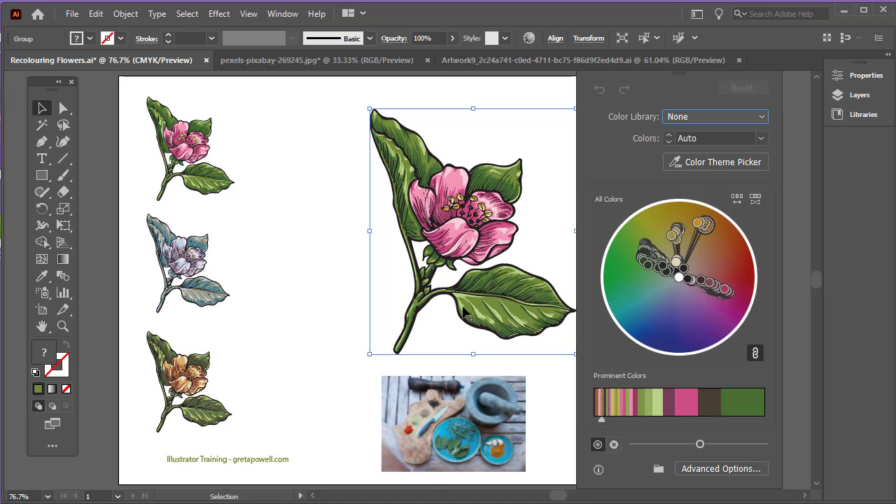
Switch to Color Theme Picker and lasso the blue plate in the photo again
left_click(744, 163)
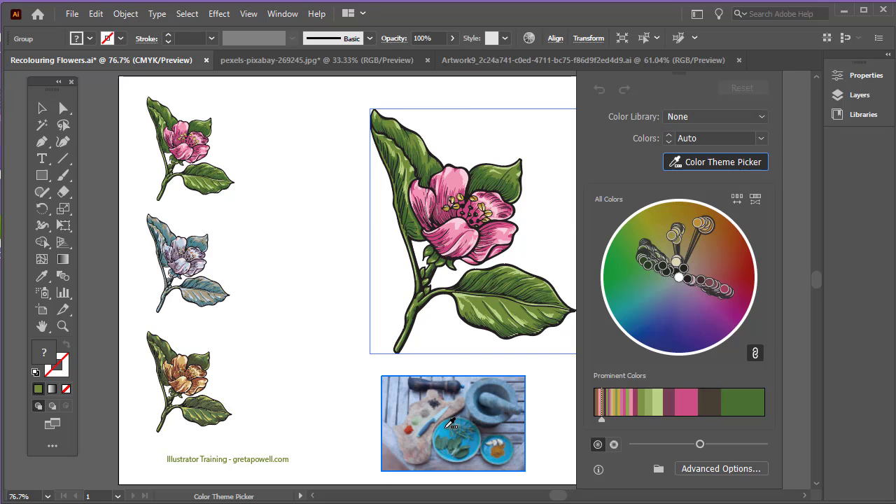
mouse_move(445, 428)
left_mouse_down()
mouse_move(469, 425)
mouse_move(460, 456)
mouse_move(441, 447)
mouse_move(440, 428)
mouse_move(452, 421)
left_mouse_up()
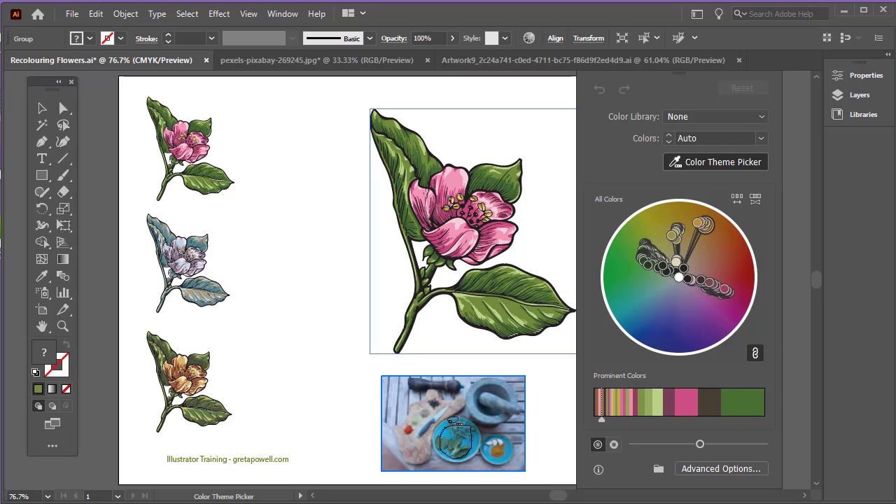